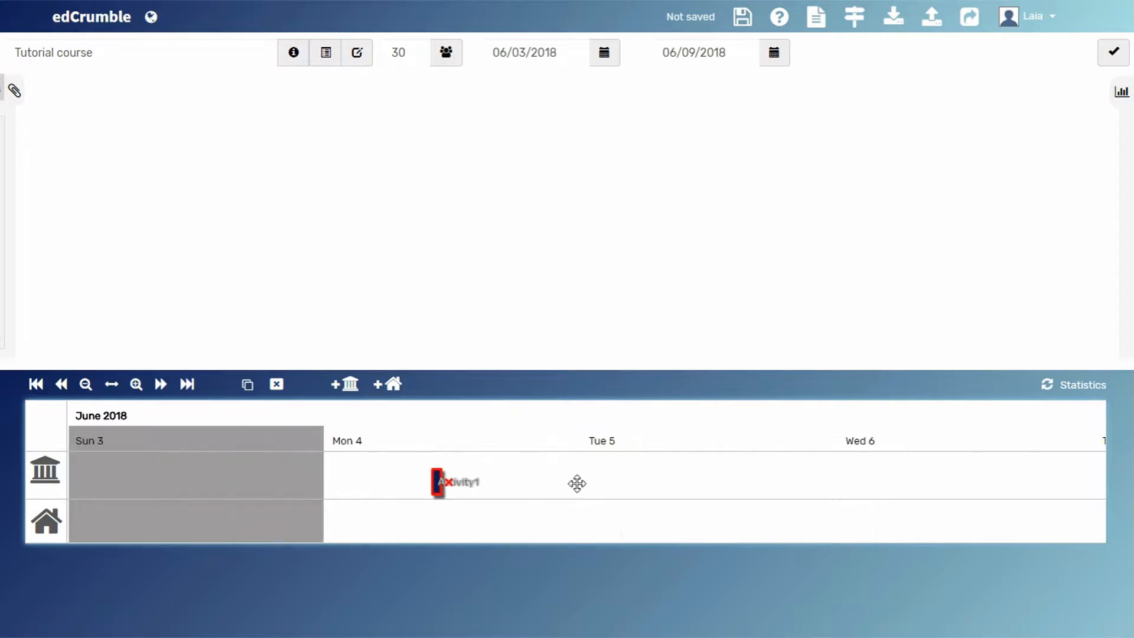
# - Examine Activity1 on the timeline, enlarging the view to the individual hours of Monday 4 June
pyautogui.click(466, 481)
pyautogui.scroll(3, 532, 487)
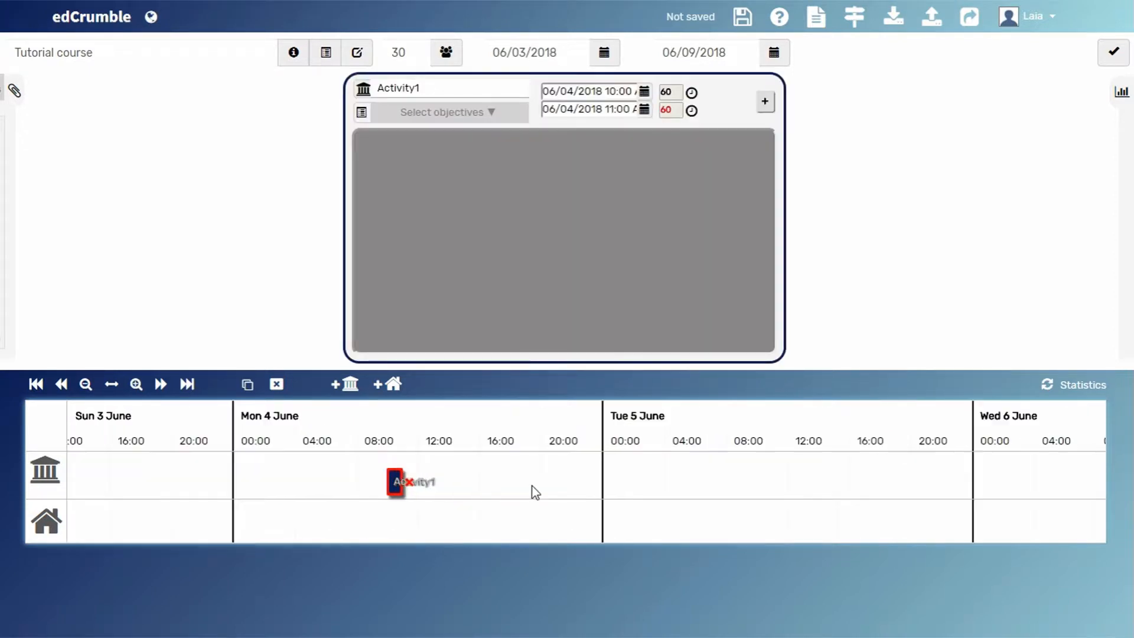
pyautogui.scroll(-1, 512, 483)
pyautogui.click(443, 483)
pyautogui.click(408, 483)
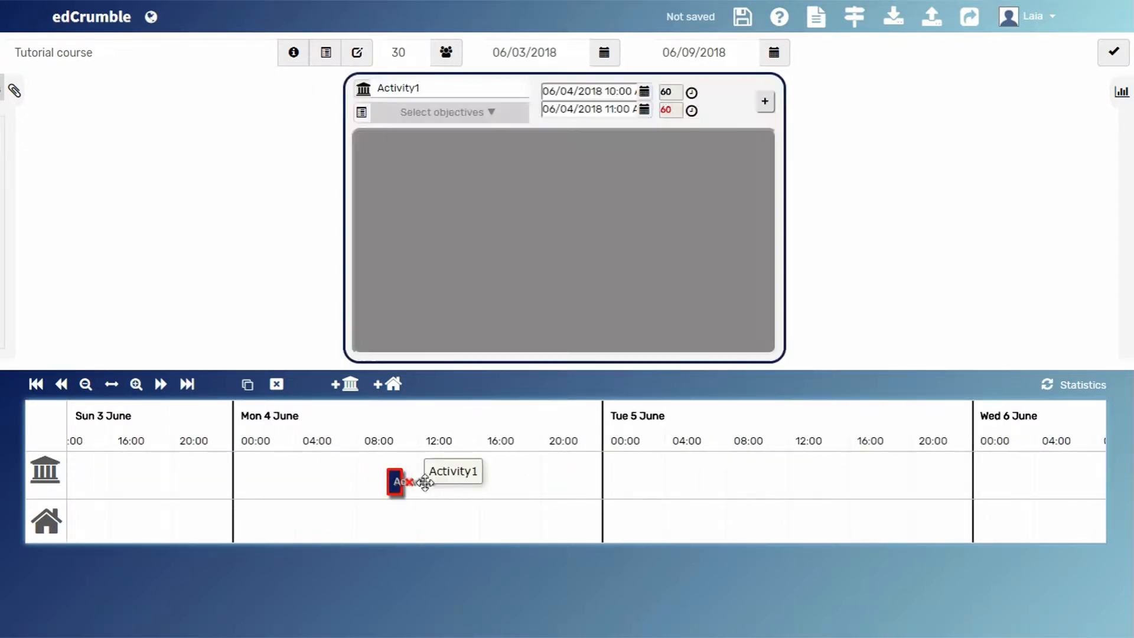
pyautogui.click(483, 485)
pyautogui.click(422, 484)
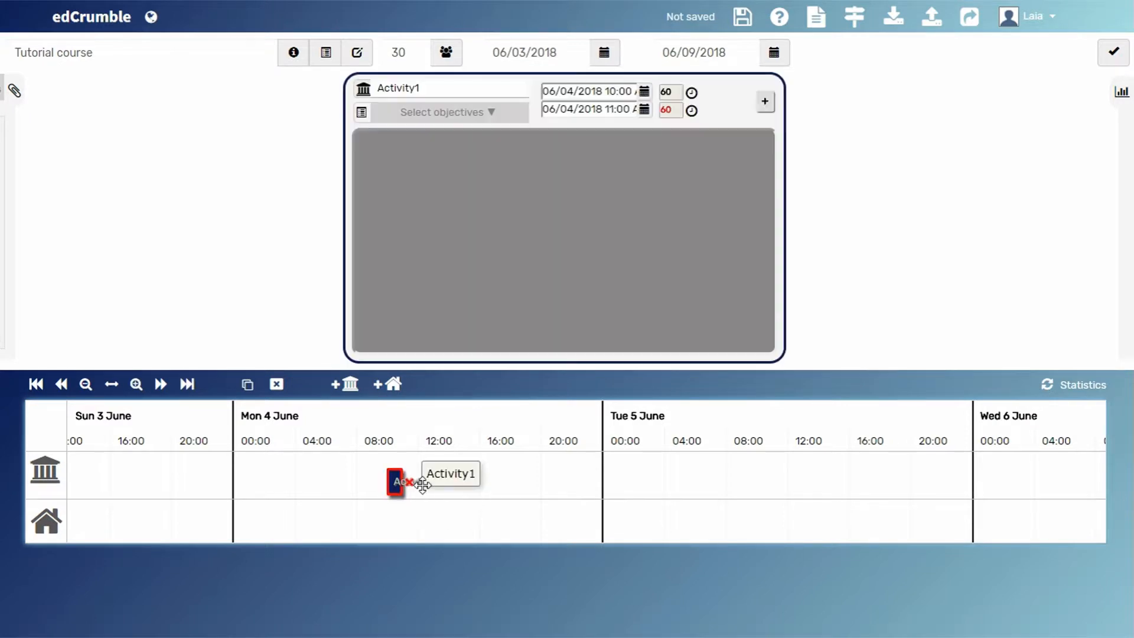
pyautogui.click(483, 489)
pyautogui.scroll(3, 476, 490)
pyautogui.moveTo(434, 487); pyautogui.dragTo(743, 488)
pyautogui.scroll(2, 720, 485)
pyautogui.moveTo(626, 479); pyautogui.dragTo(673, 489)
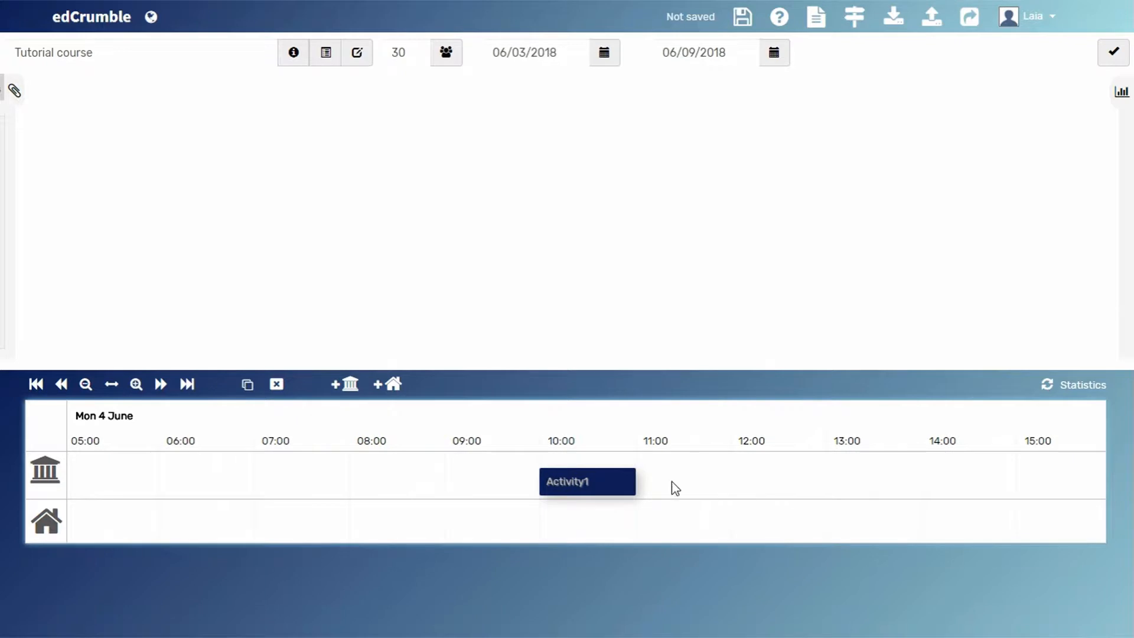
# - View the date and time pickers for Activity1's start and end dates
pyautogui.click(584, 482)
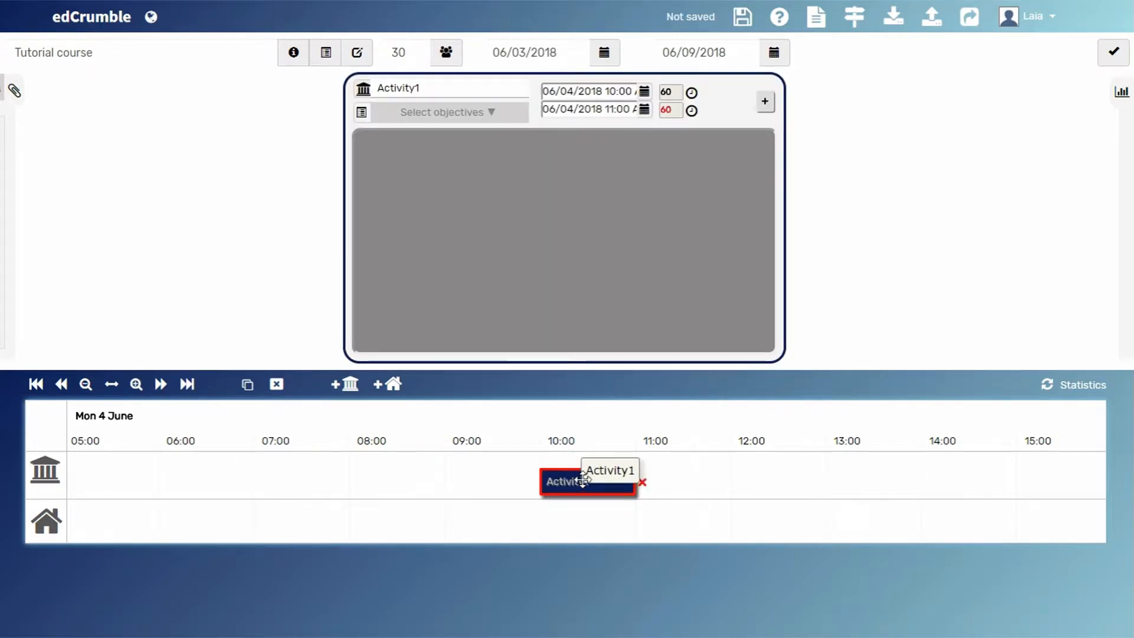
pyautogui.click(638, 93)
pyautogui.click(456, 214)
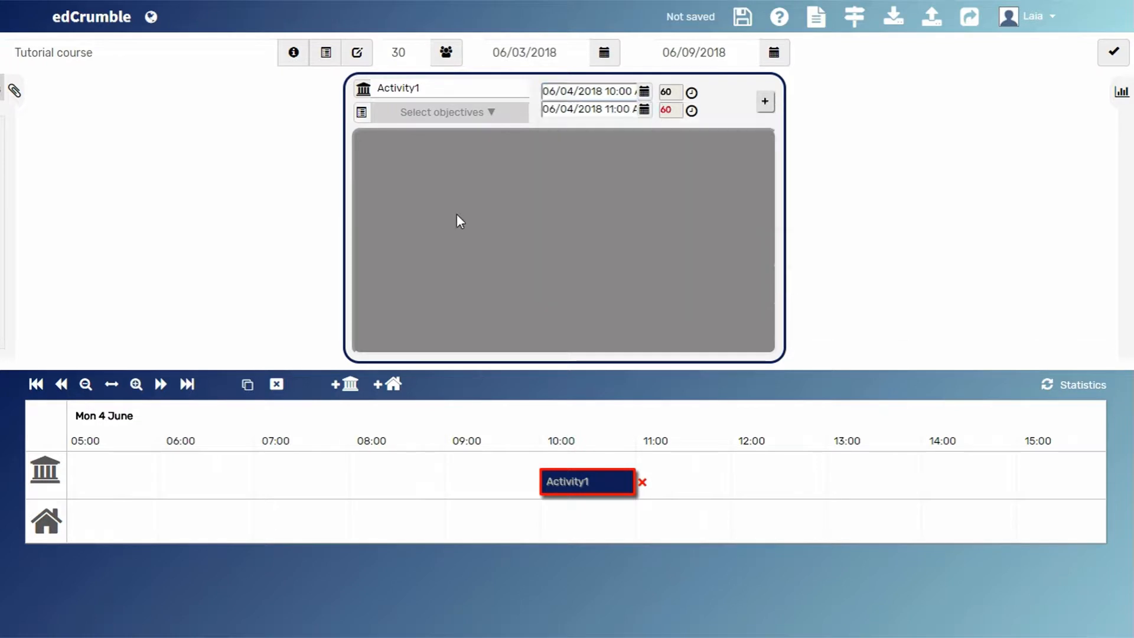
pyautogui.click(644, 112)
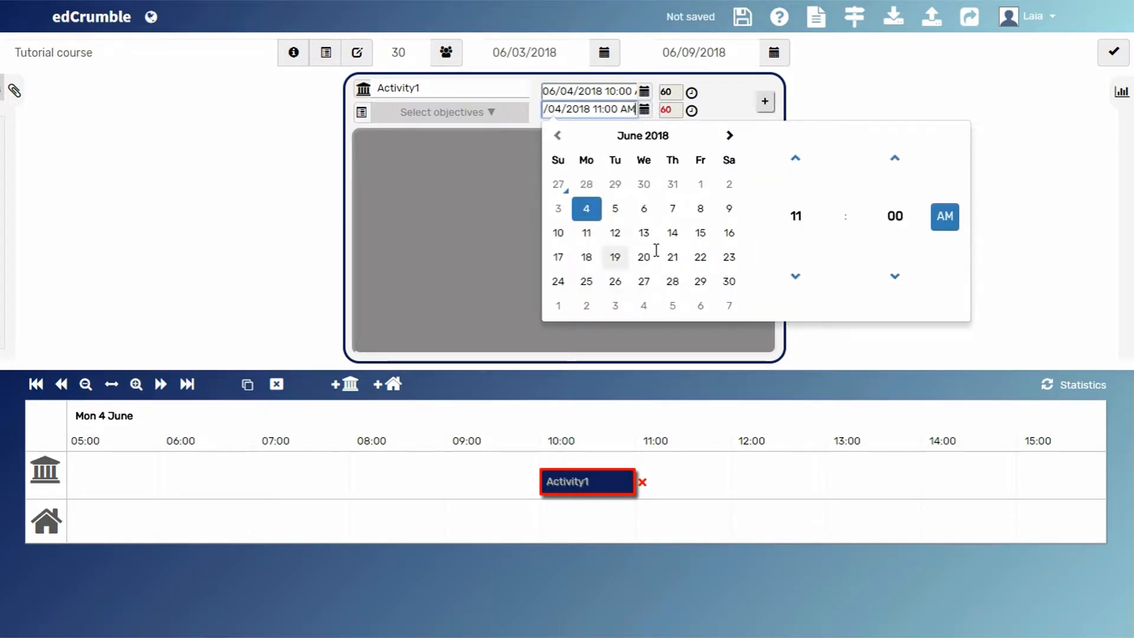
pyautogui.click(456, 220)
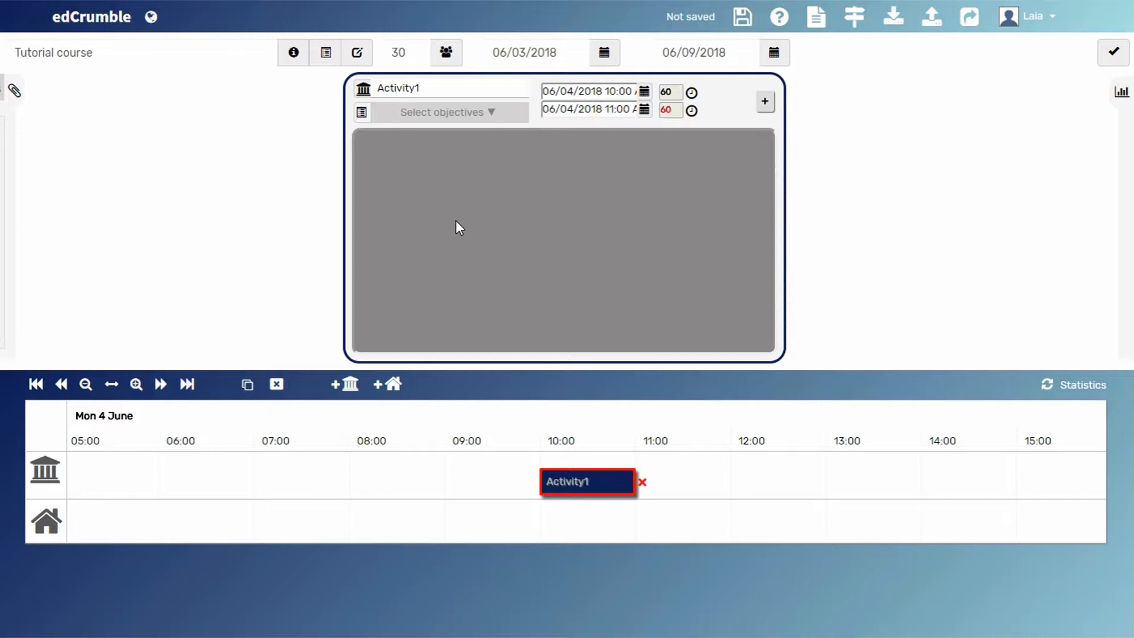
# - Move Activity1 on the in-class timeline to 9:00–10:00 AM on Monday 4 June
pyautogui.click(583, 479)
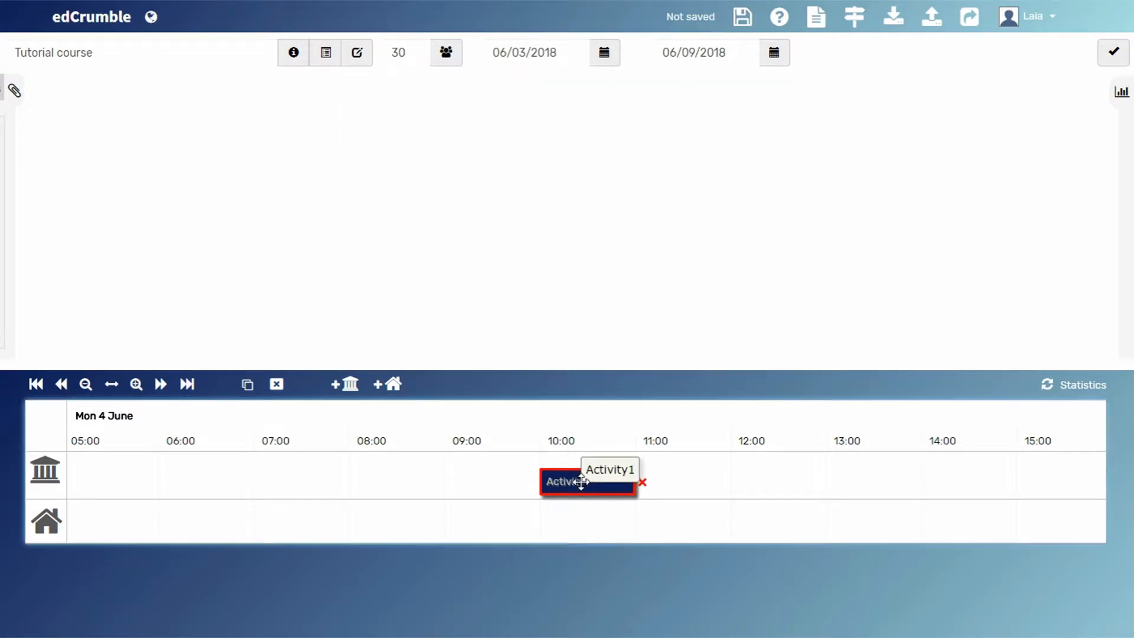
pyautogui.click(581, 481)
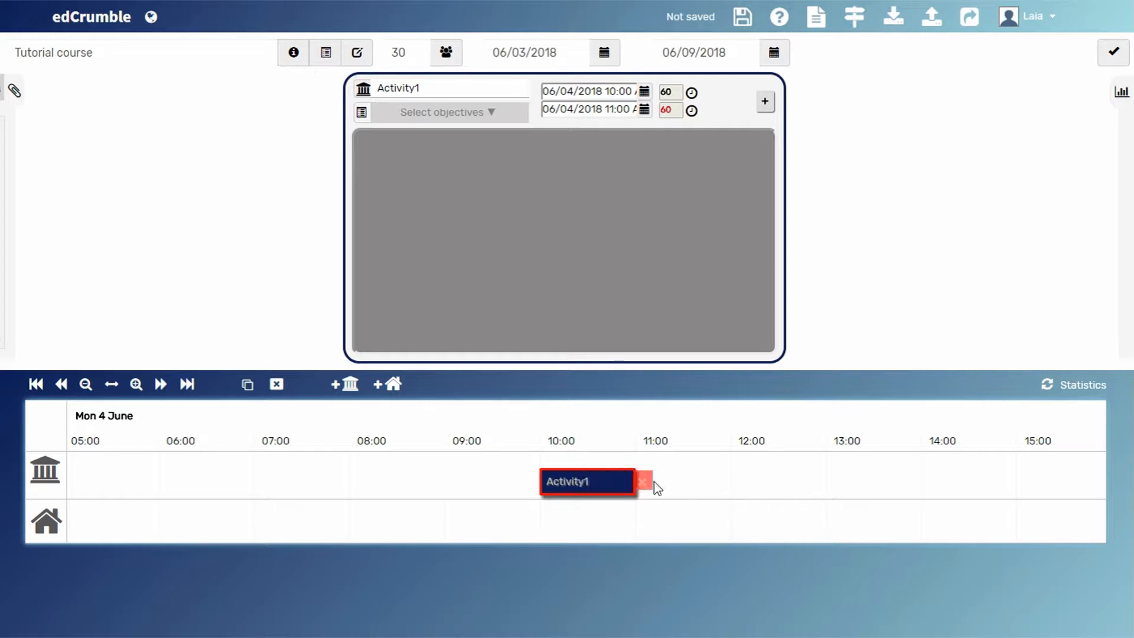
pyautogui.moveTo(617, 489); pyautogui.dragTo(444, 479)
pyautogui.moveTo(538, 481); pyautogui.dragTo(498, 478)
# - Rename the activity as "Activity1 - Theory1"
pyautogui.click(458, 87)
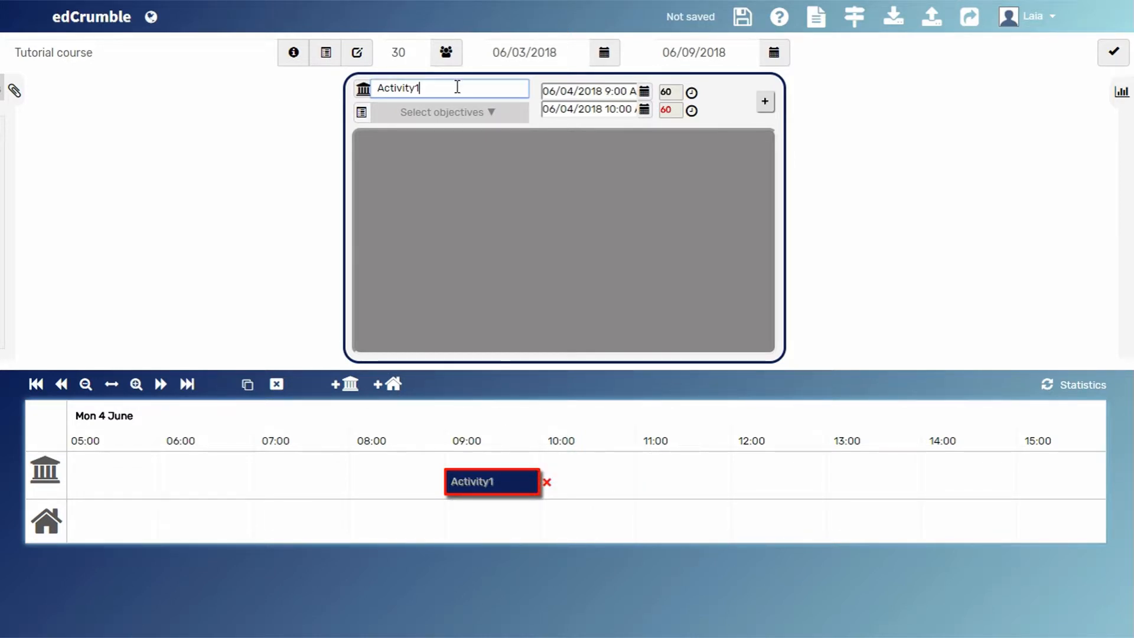
pyautogui.write('- The')
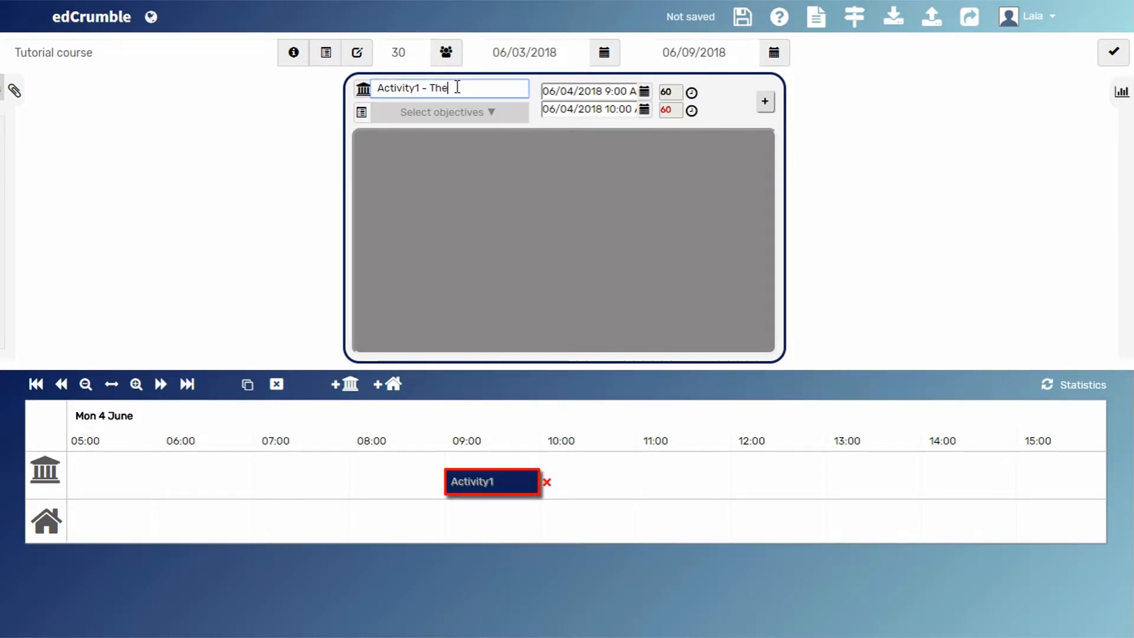
pyautogui.write('ory1')
pyautogui.click(535, 239)
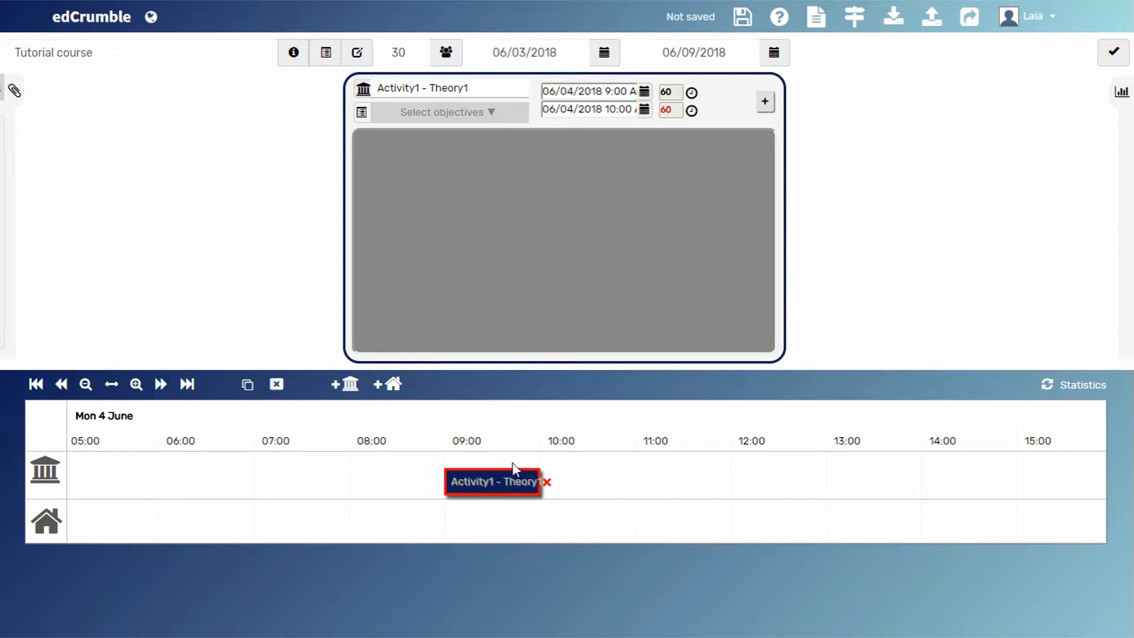
# - Assign objectives Obj1 and Obj3 to the activity, and view the course's Learning Objectives list
pyautogui.scroll(5, 513, 517)
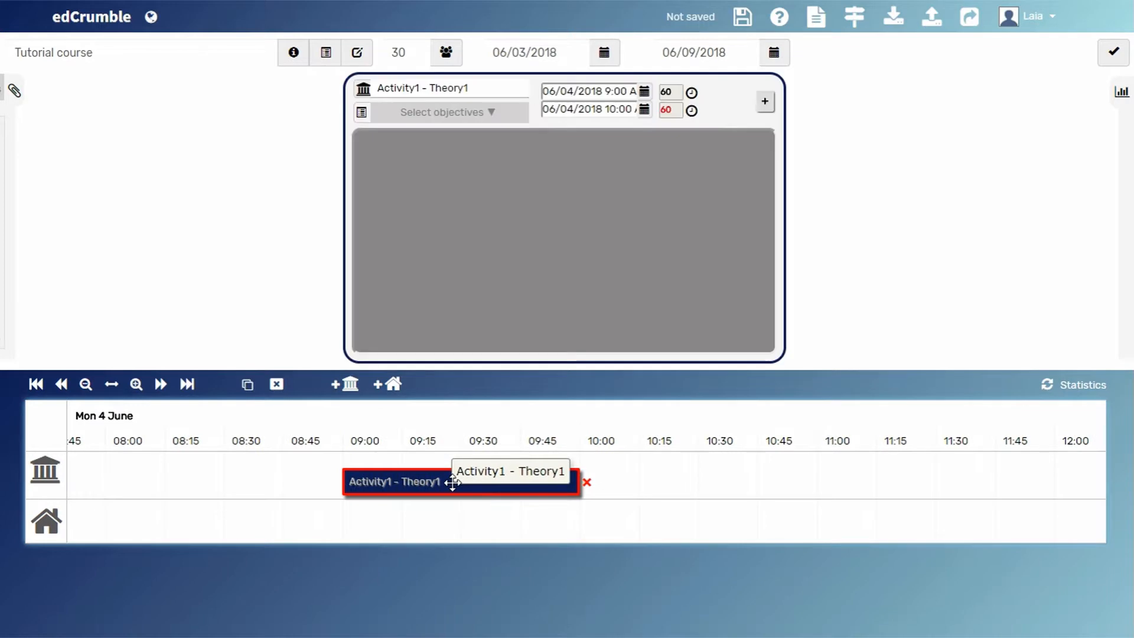
pyautogui.click(495, 113)
pyautogui.click(379, 136)
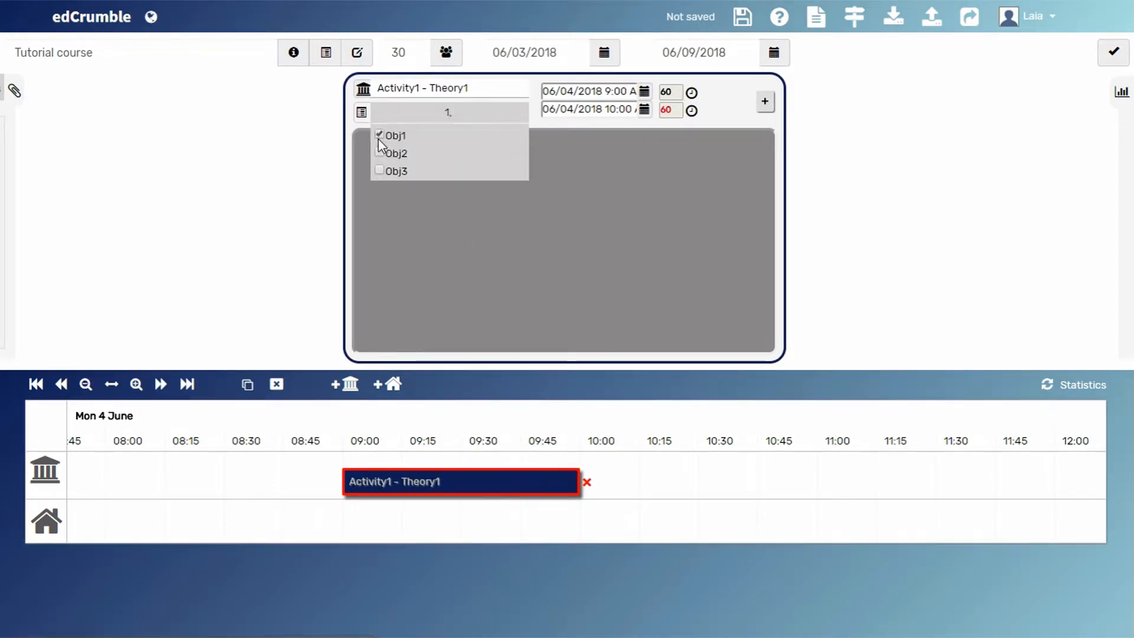
pyautogui.click(378, 170)
pyautogui.click(402, 218)
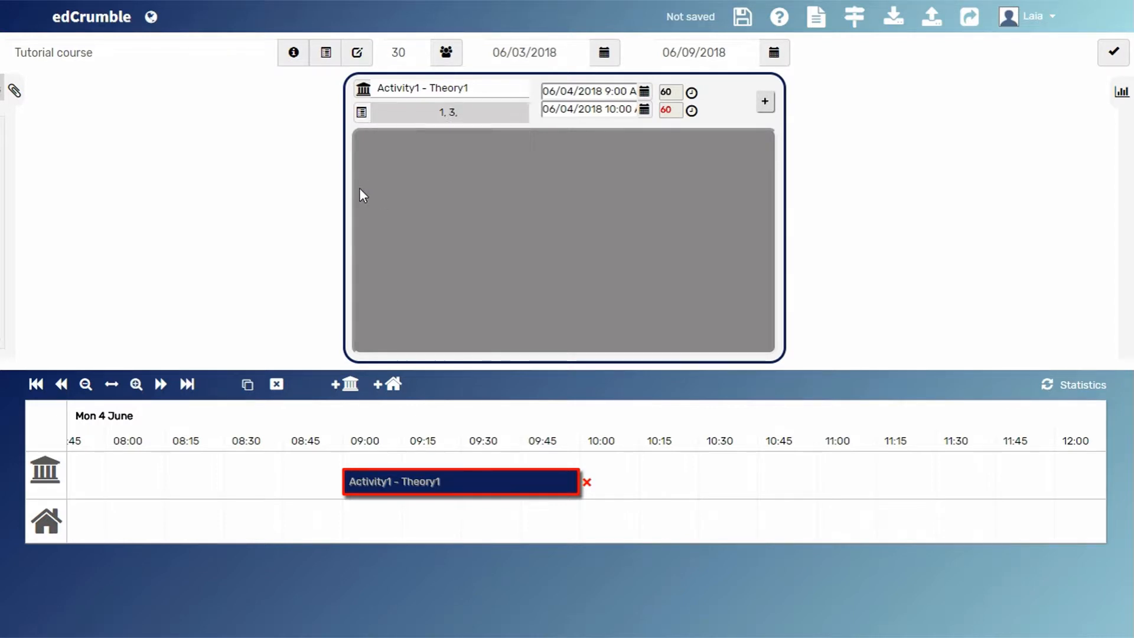
pyautogui.click(324, 58)
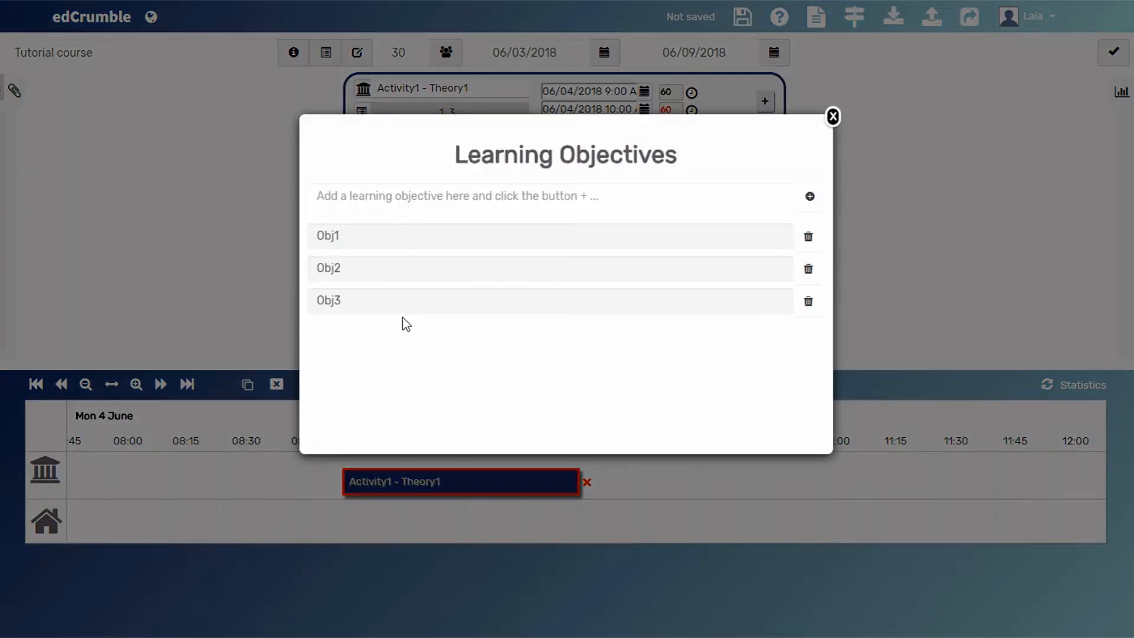
pyautogui.click(832, 116)
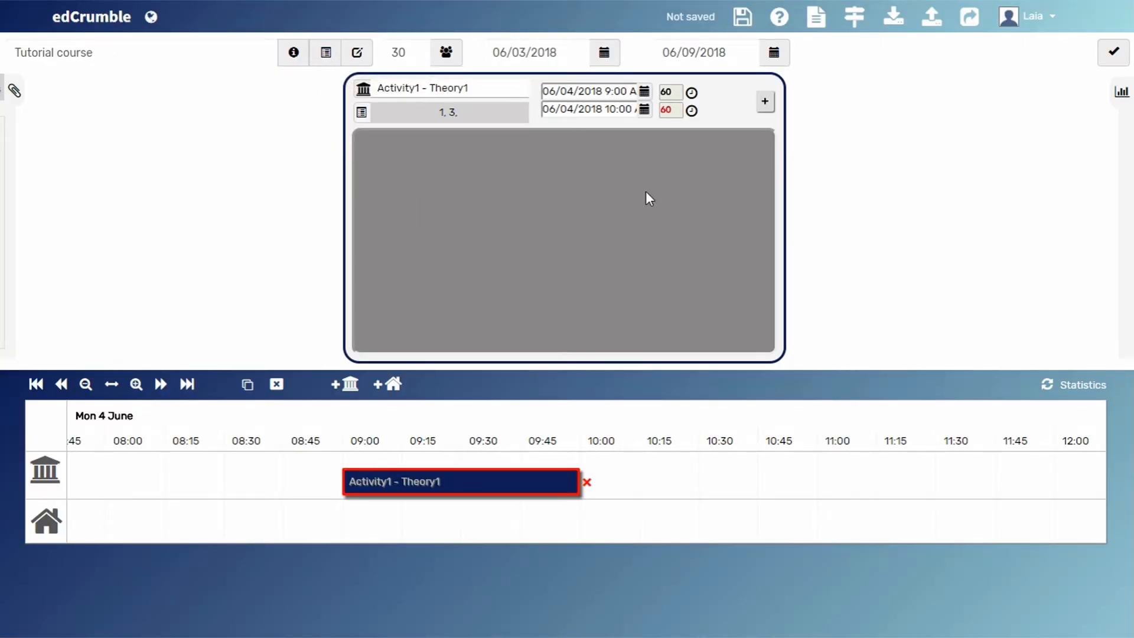
# - Add two tasks to Activity1 - Theory1, with durations of 20 minutes for the first and 40 minutes for the second
pyautogui.click(766, 104)
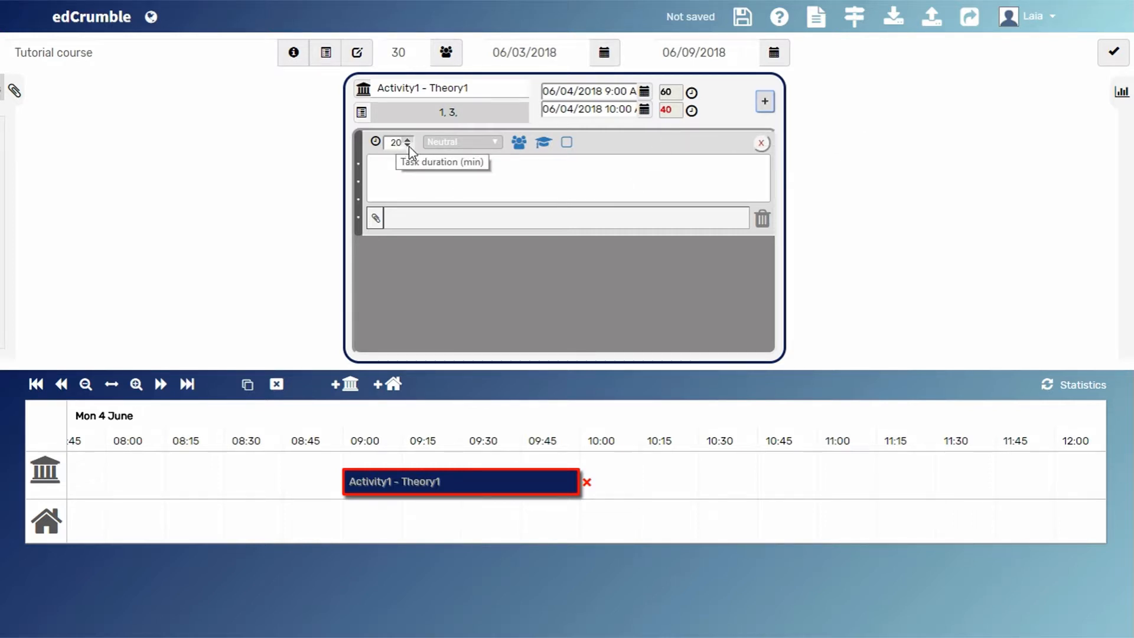
pyautogui.click(765, 103)
pyautogui.doubleClick(395, 248)
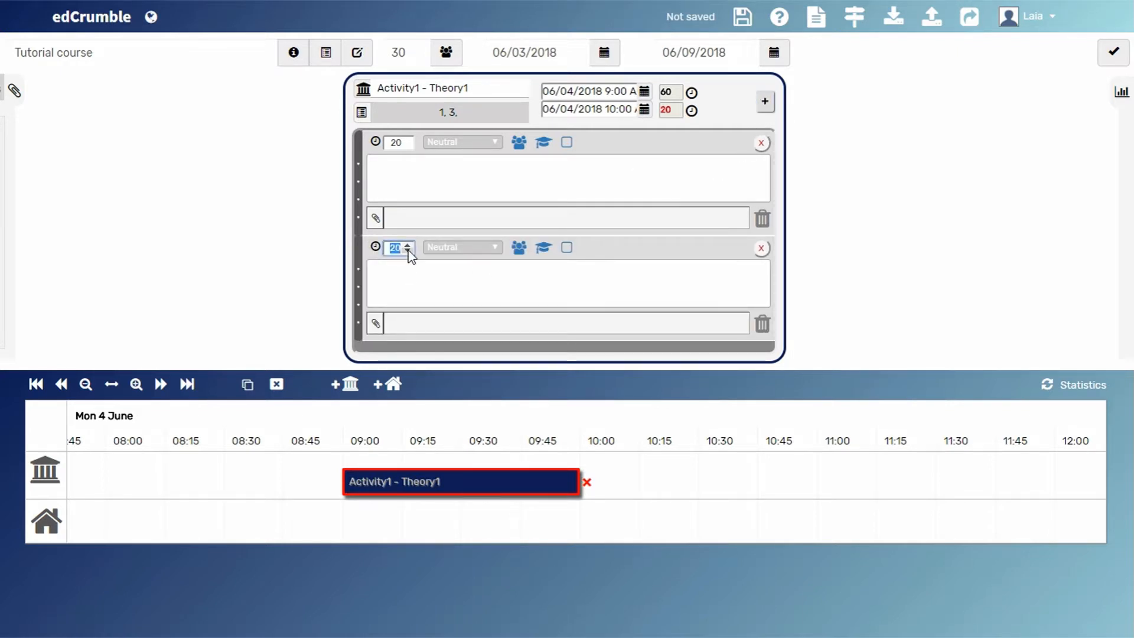
pyautogui.click(425, 278)
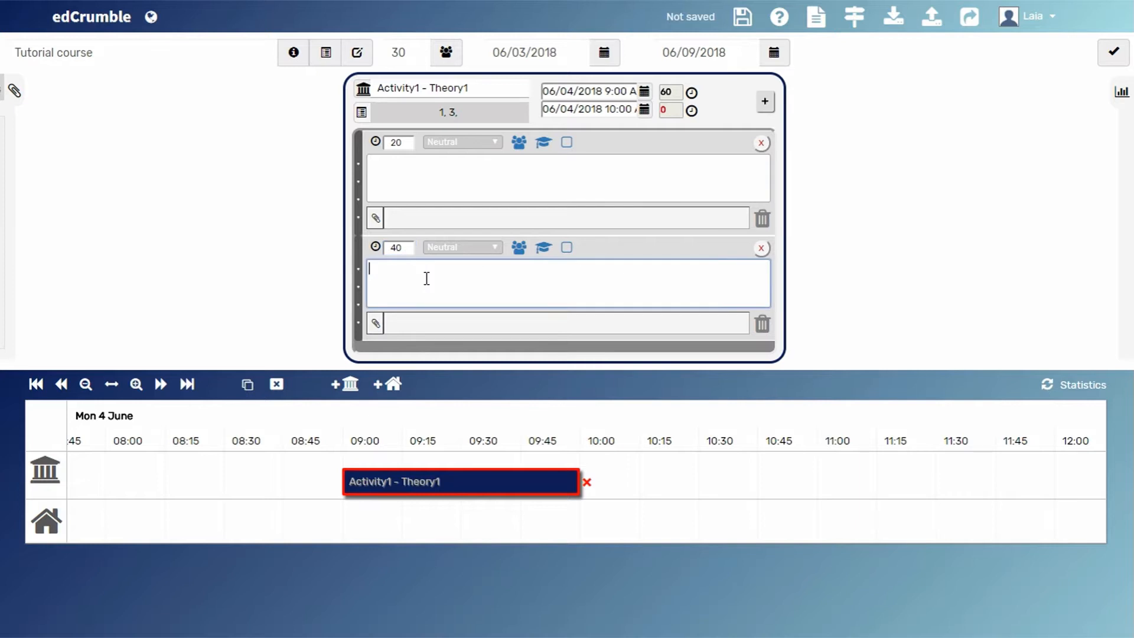
pyautogui.moveTo(666, 112)
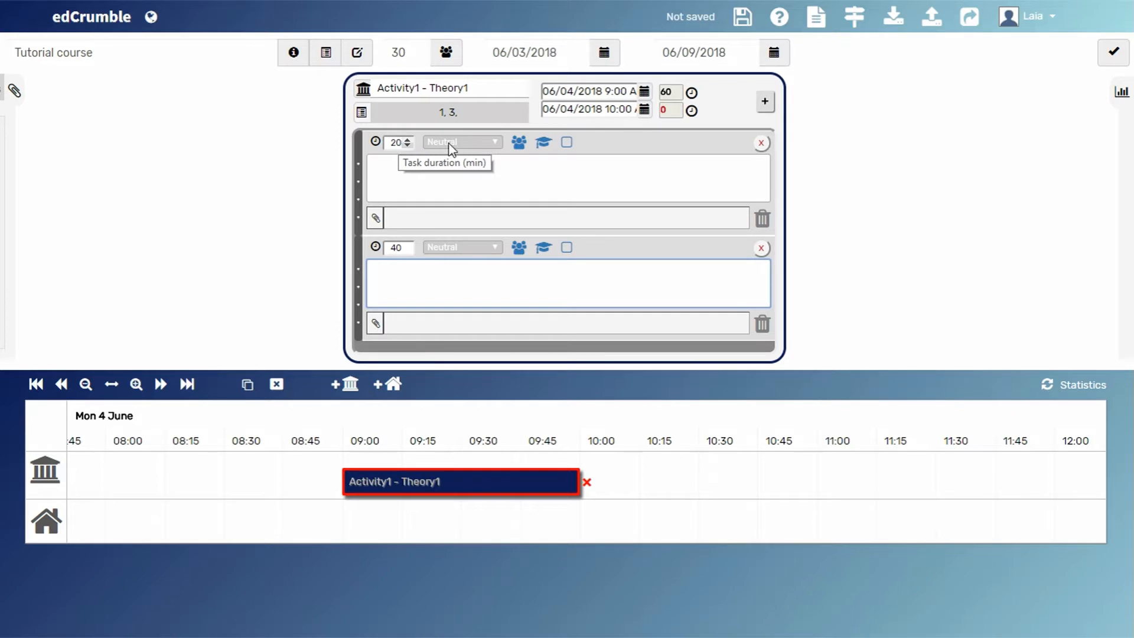
# - Set the first task's cognitive level to Neutral and its students' type of work to All class
pyautogui.click(495, 141)
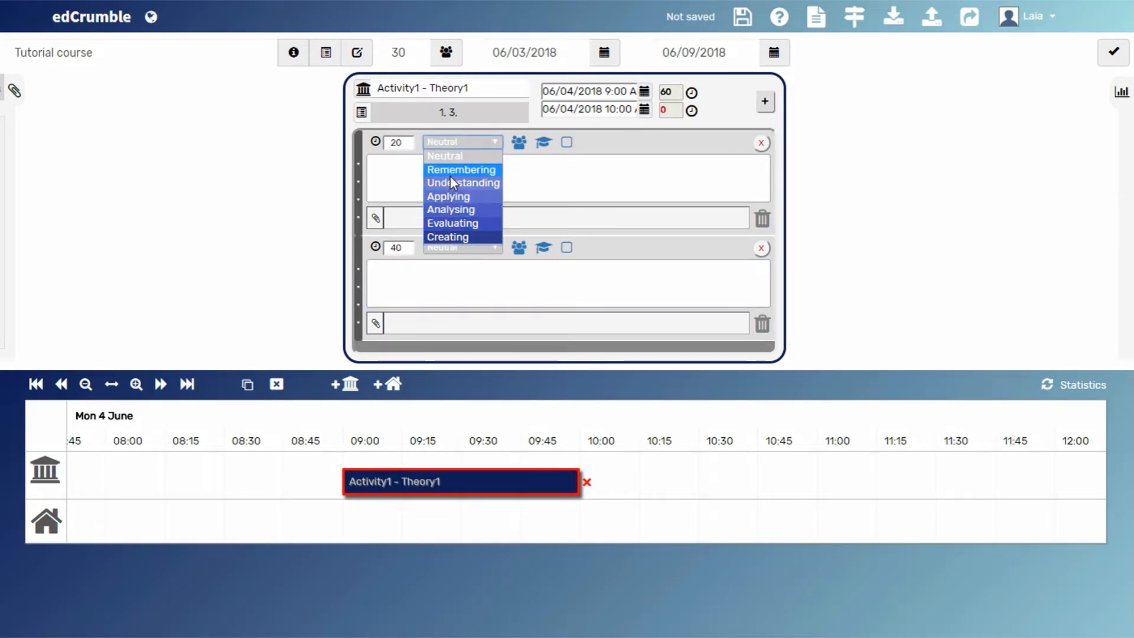
pyautogui.click(452, 158)
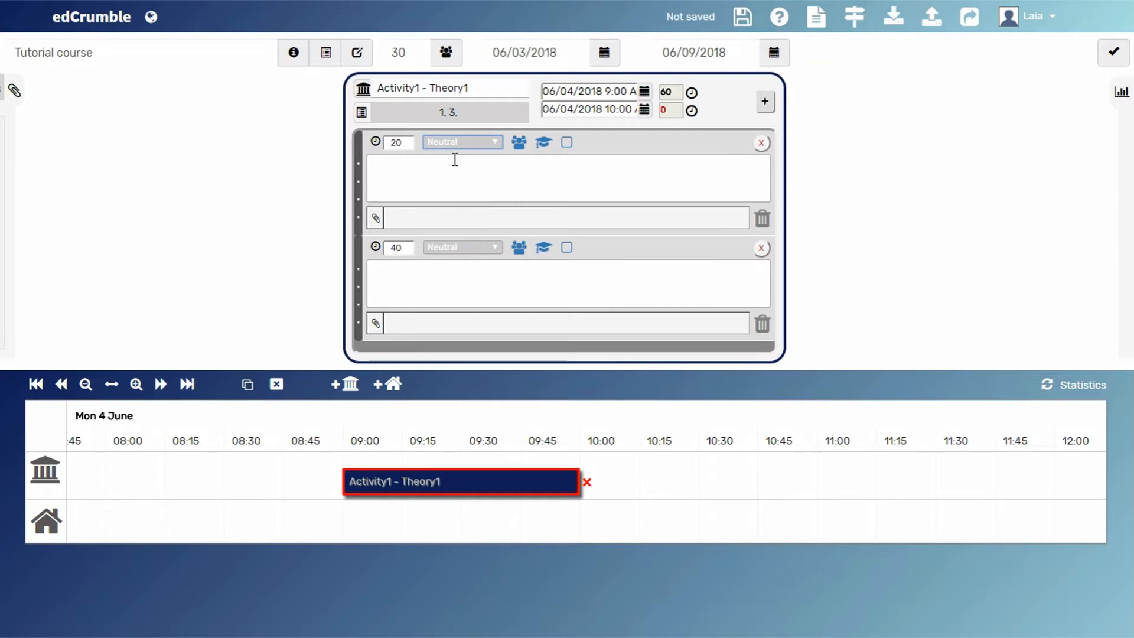
pyautogui.click(518, 148)
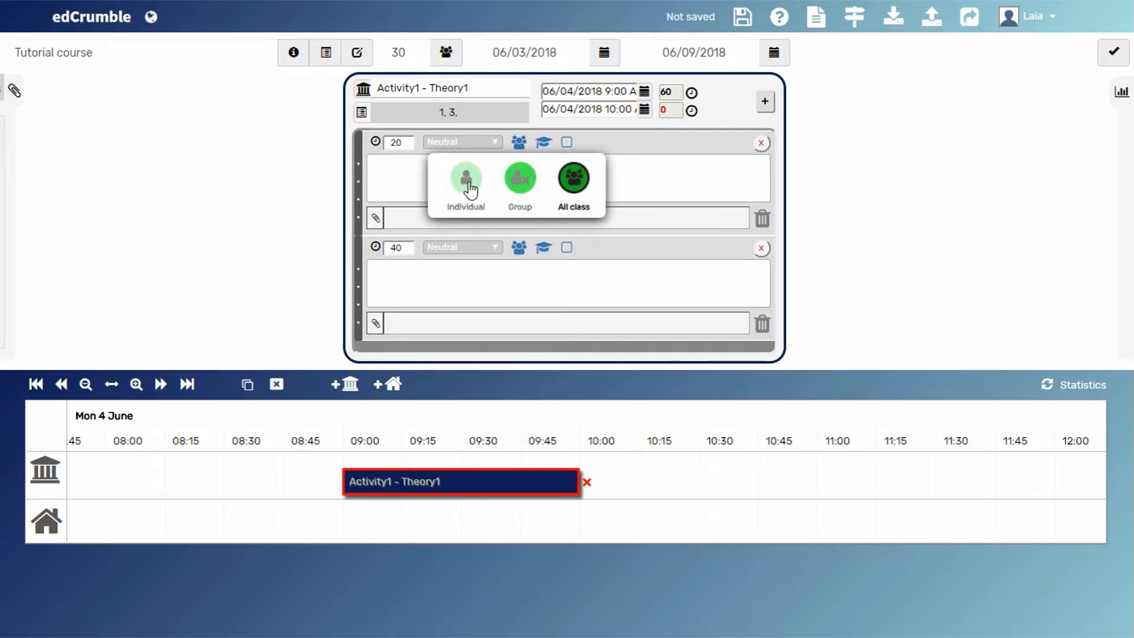
pyautogui.click(576, 179)
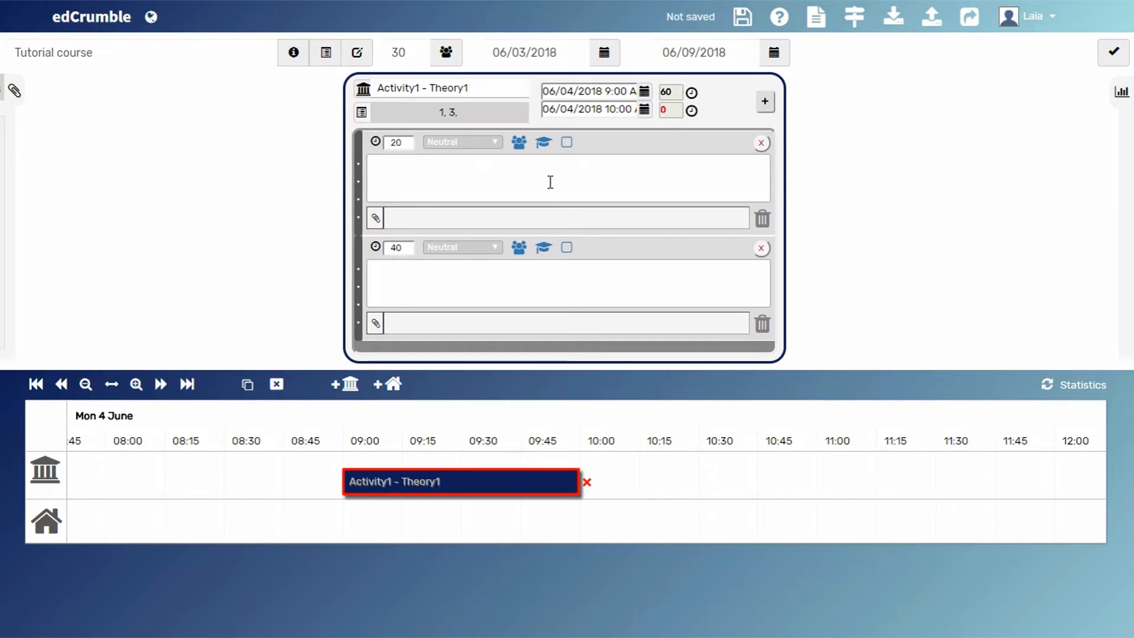
# - Set the first task's teacher presence to Teacher available f2f and its evaluation to Not graded
pyautogui.click(543, 144)
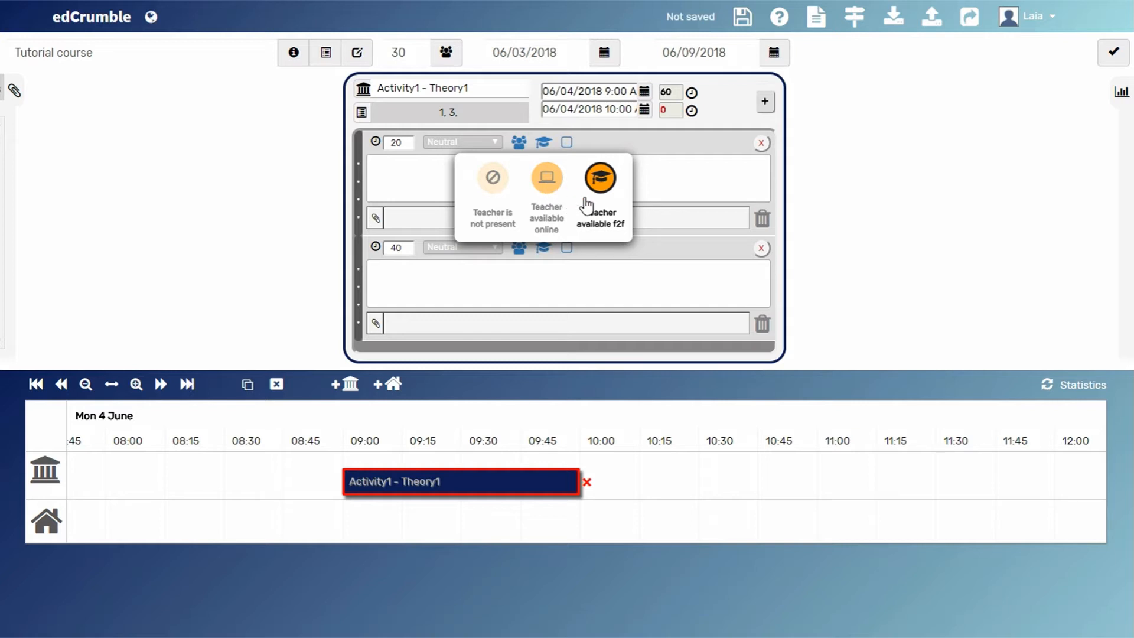
pyautogui.click(601, 183)
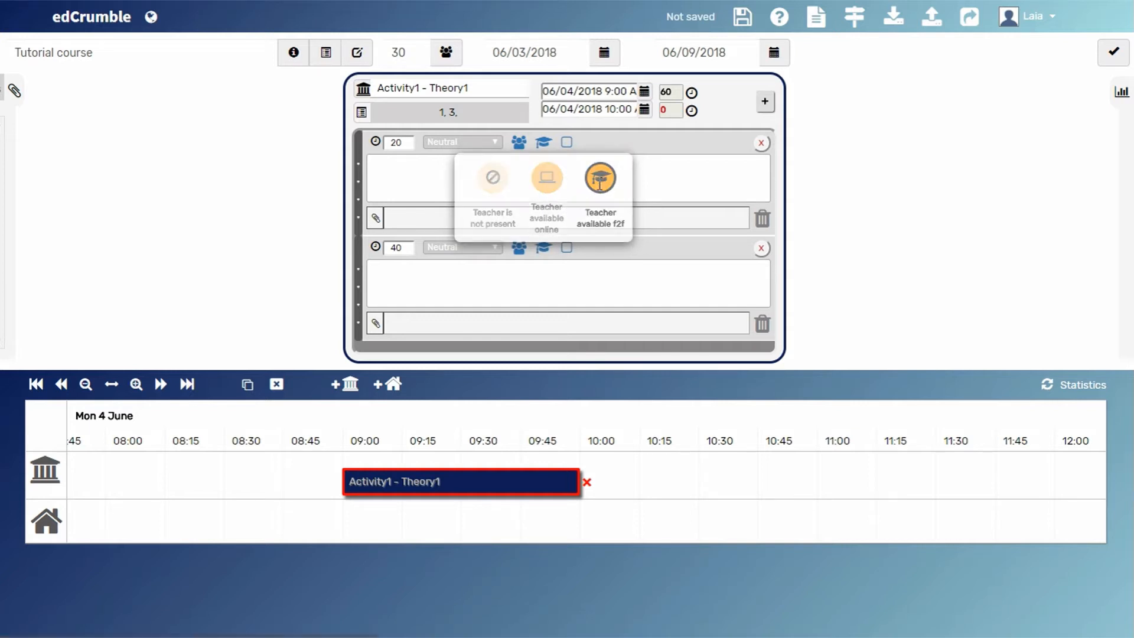
pyautogui.click(567, 145)
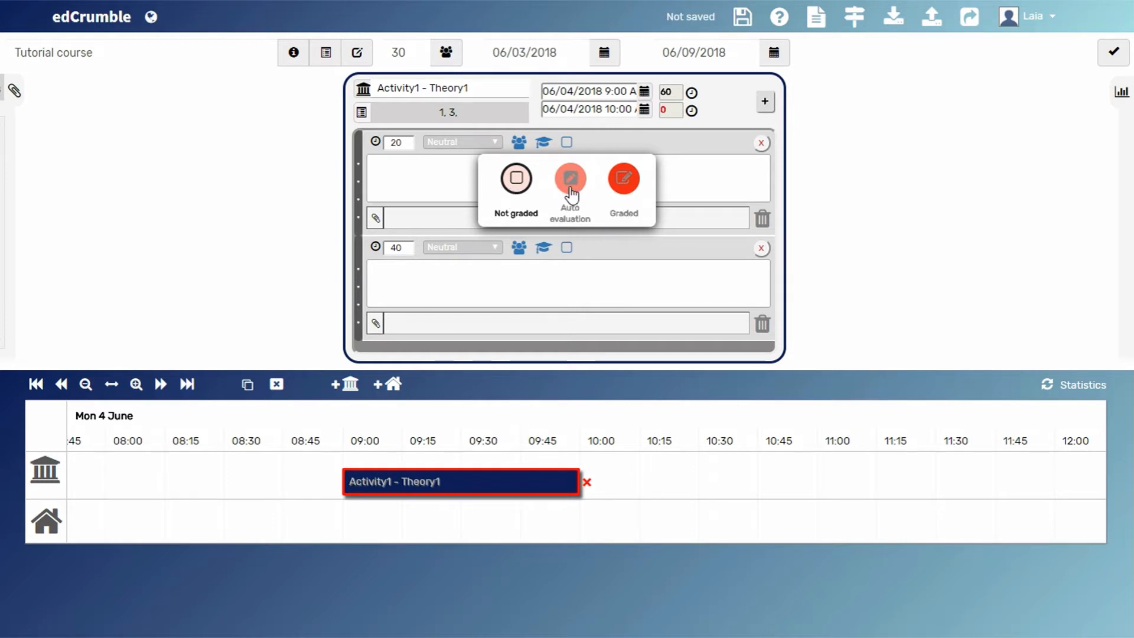
pyautogui.click(517, 180)
# - Enter "Professor's presentation." as the first task's description
pyautogui.click(420, 171)
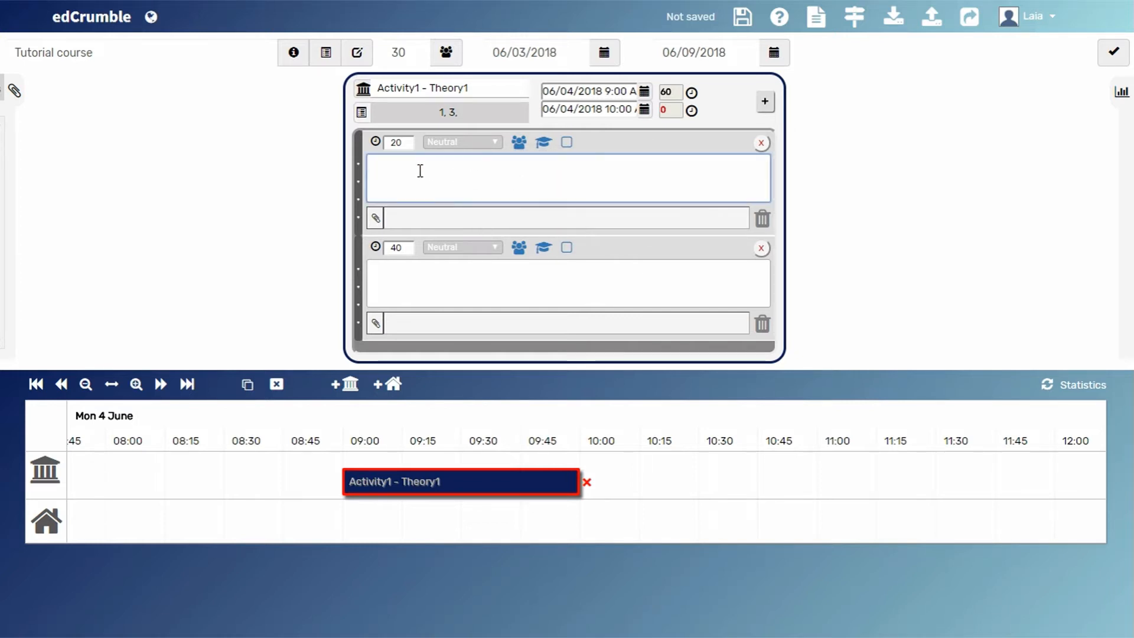
pyautogui.write('Profes')
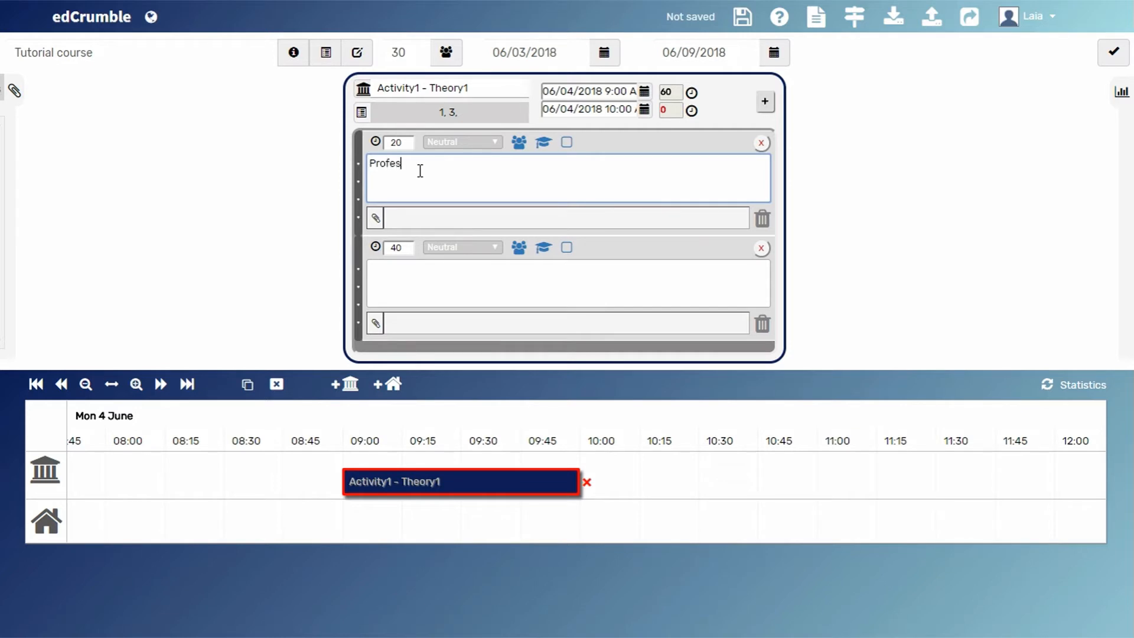
pyautogui.write("sor' presentations")
pyautogui.click(420, 169)
pyautogui.write('s')
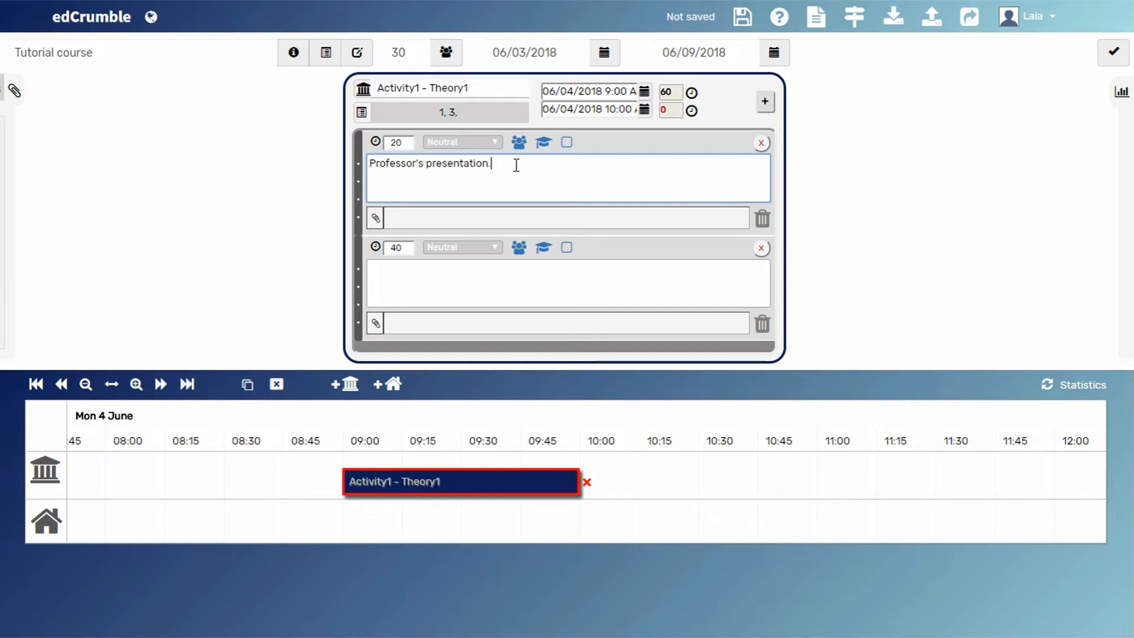
# - Set the second task's cognitive level to Understanding and its students' type of work to Group, with a group size of 2
pyautogui.click(466, 247)
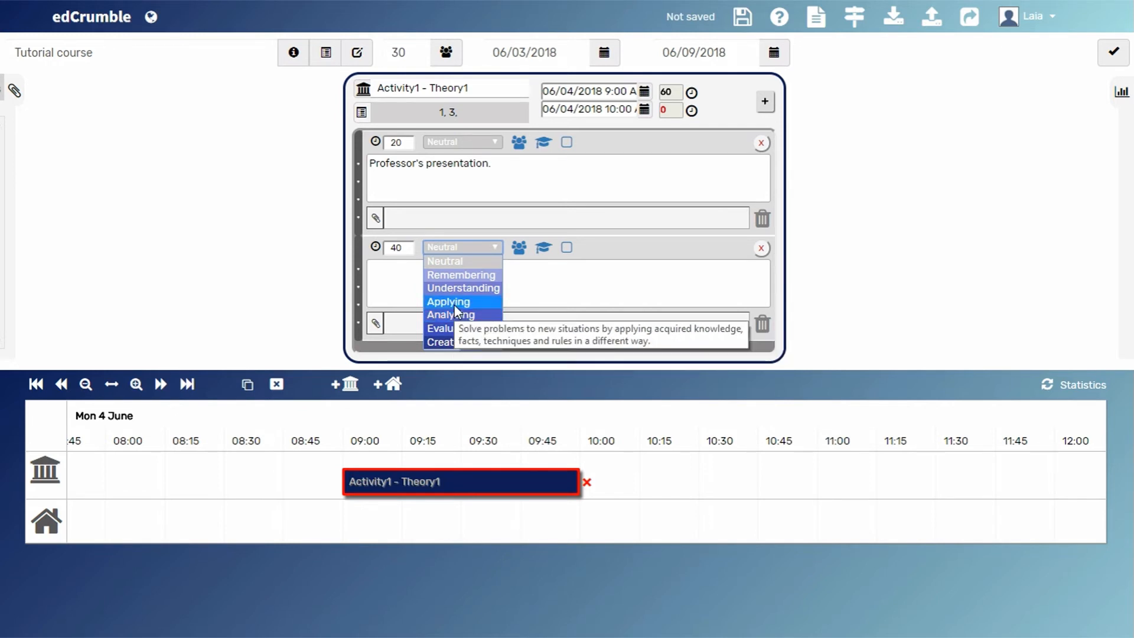
pyautogui.click(455, 289)
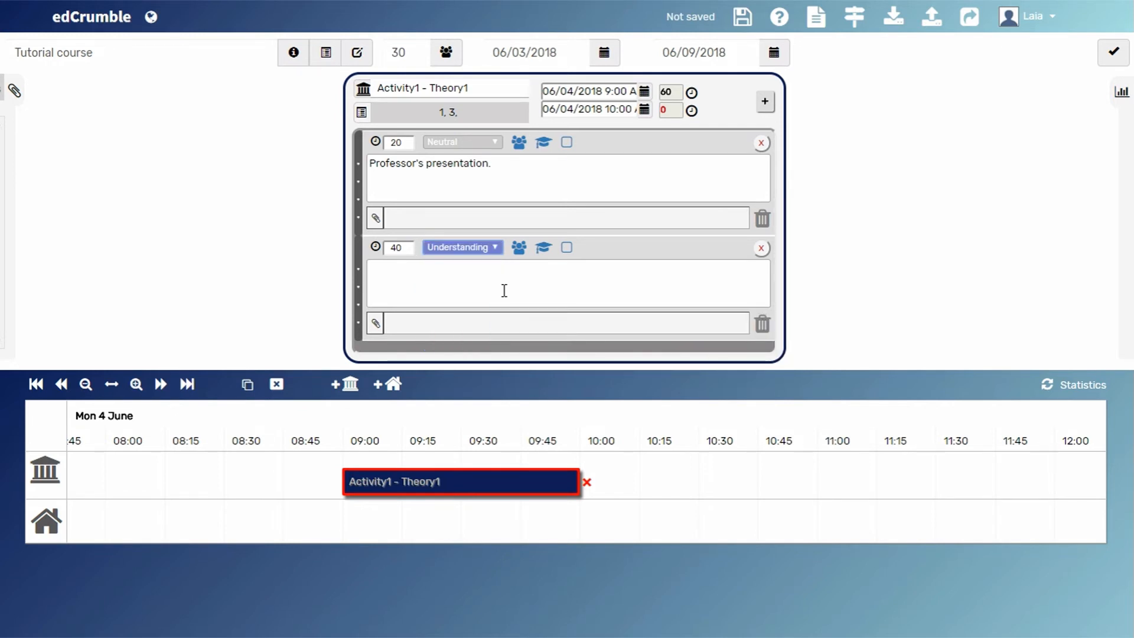
pyautogui.click(518, 248)
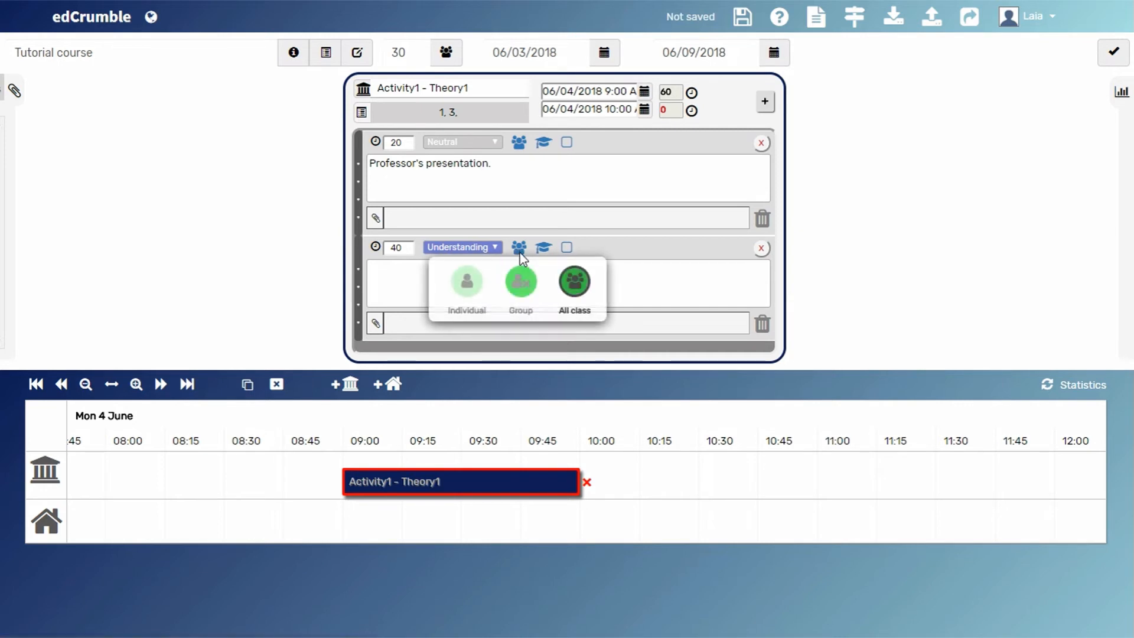
pyautogui.click(521, 288)
pyautogui.click(552, 245)
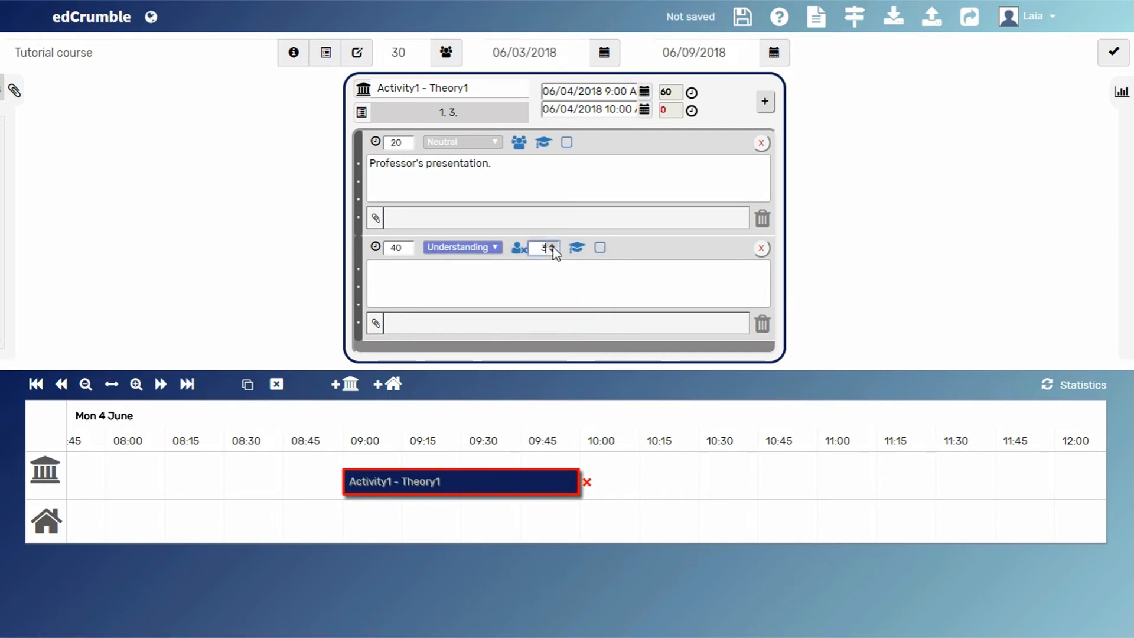
pyautogui.click(551, 253)
pyautogui.click(554, 278)
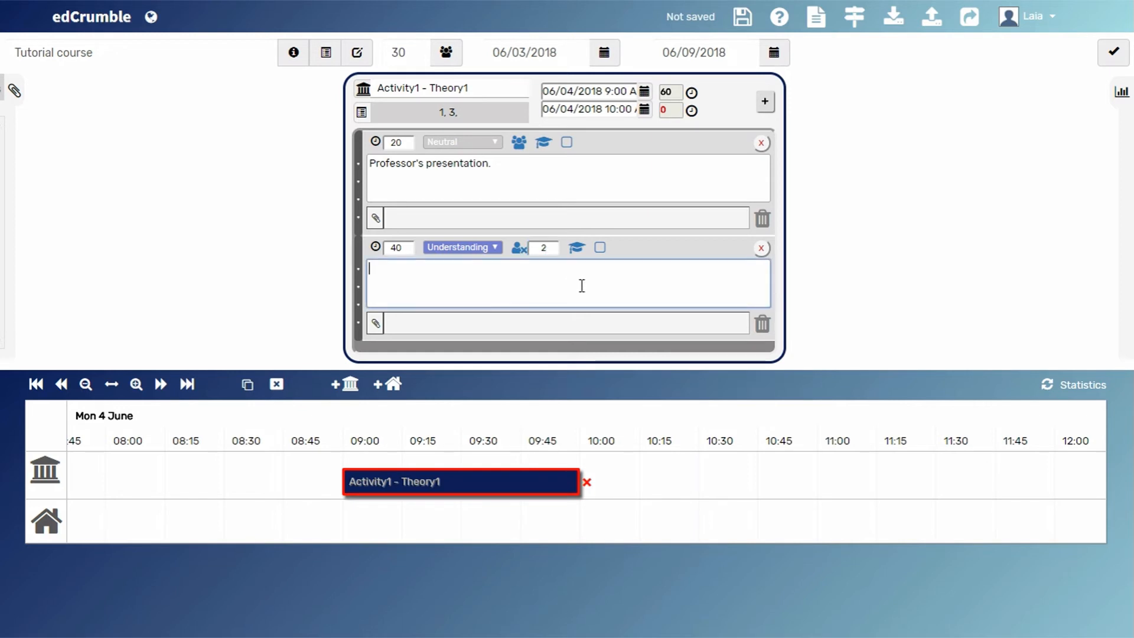
# - Set the second task's evaluation to Graded and enter "Elaborate a concept map with definitions." as its description
pyautogui.click(601, 253)
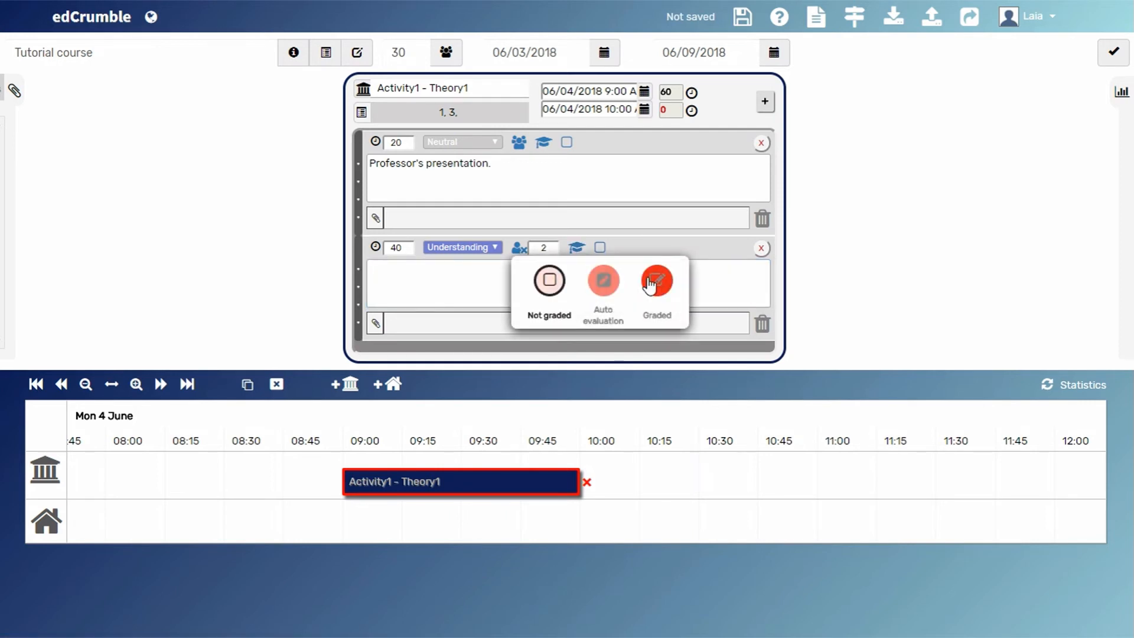
pyautogui.click(656, 281)
pyautogui.click(449, 280)
pyautogui.write('Elaborate a ')
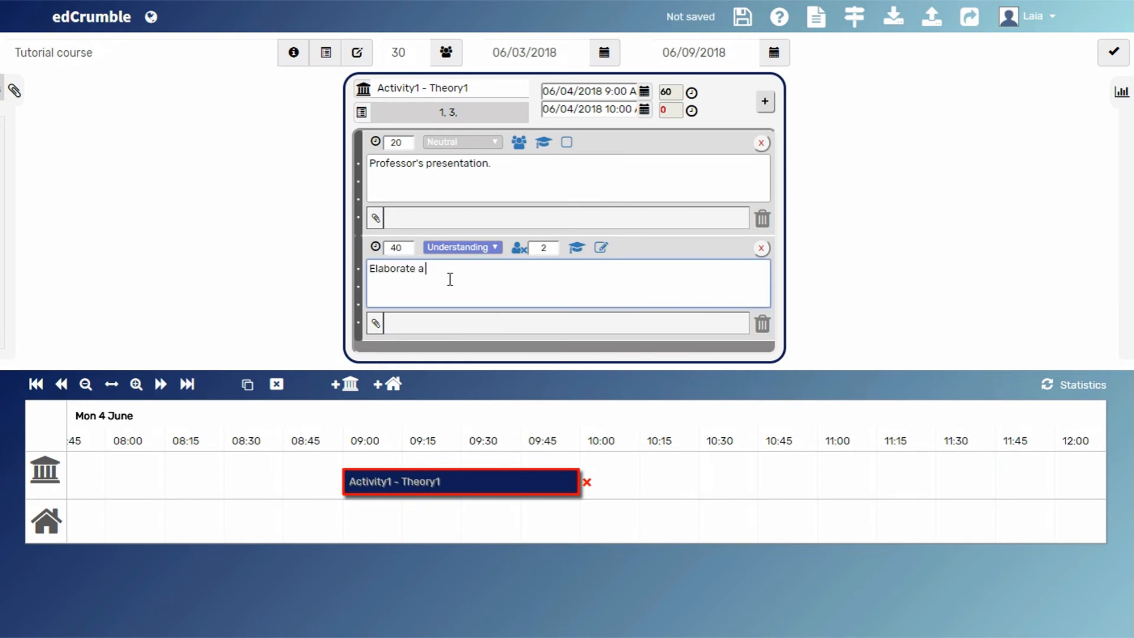
pyautogui.write('concept map with definitions.')
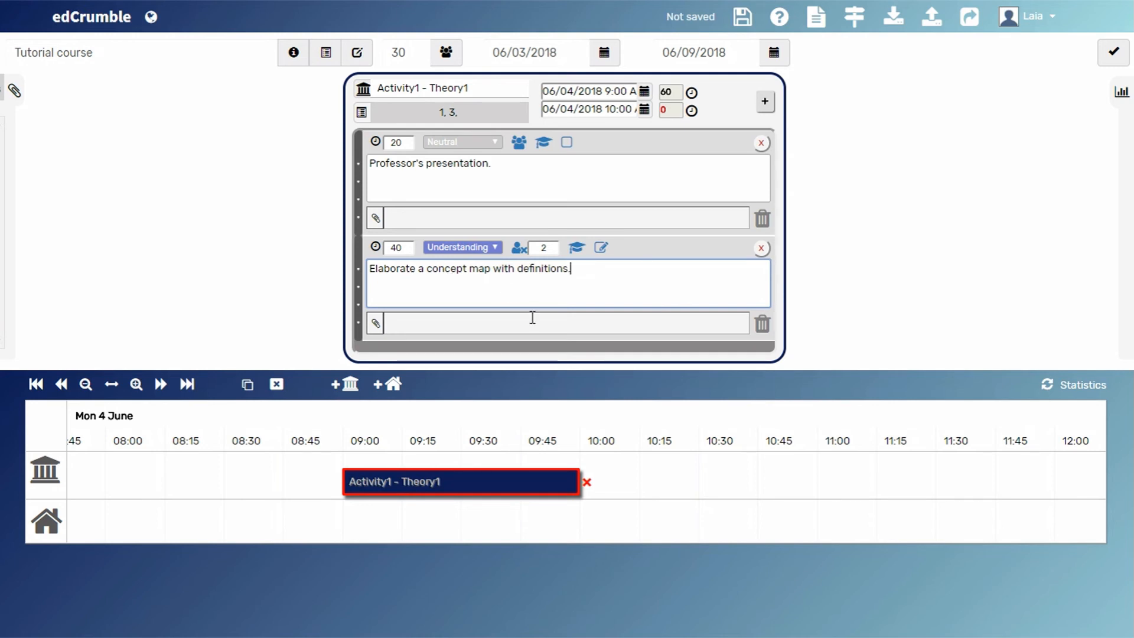
pyautogui.click(674, 486)
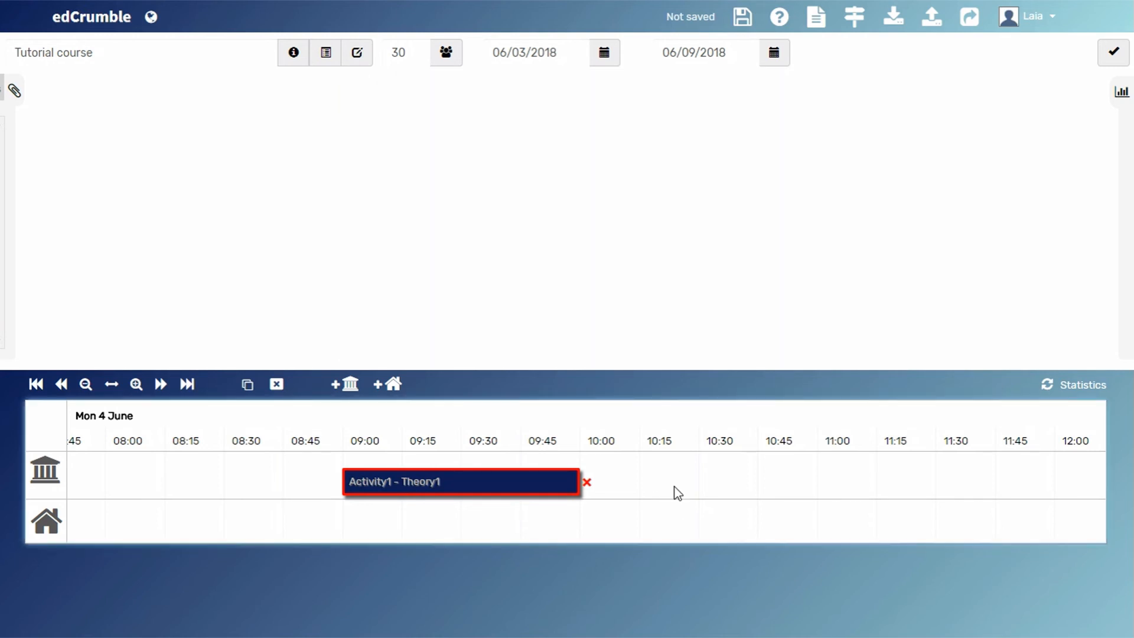
# - Duplicate Activity1 - Theory1 and move the copy further along the in-class row of the timeline
pyautogui.click(112, 384)
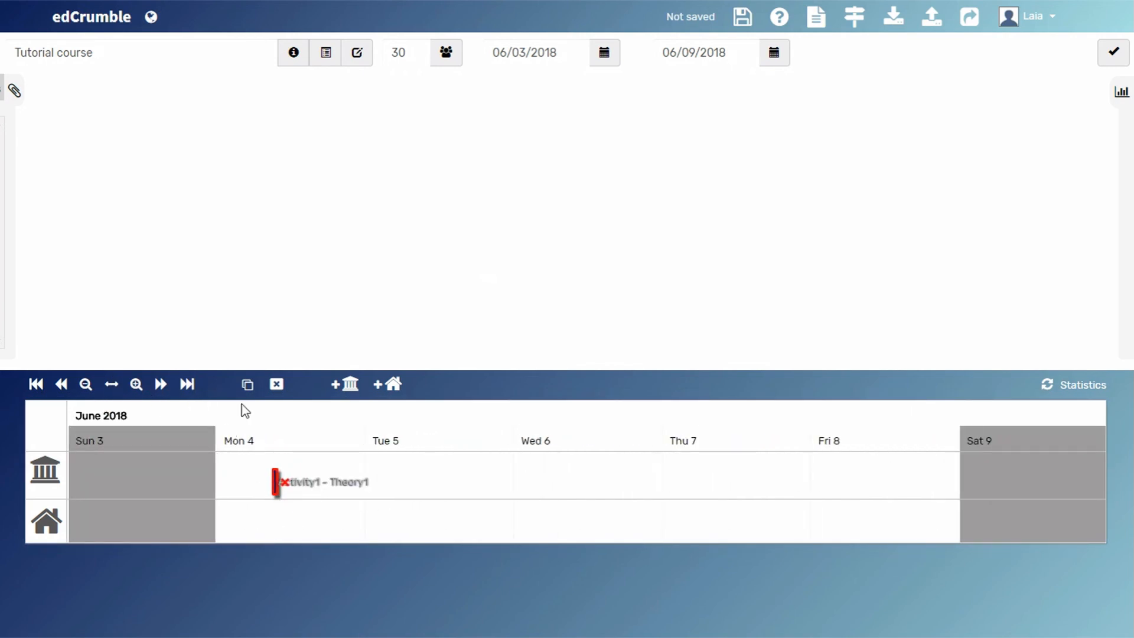
pyautogui.click(247, 385)
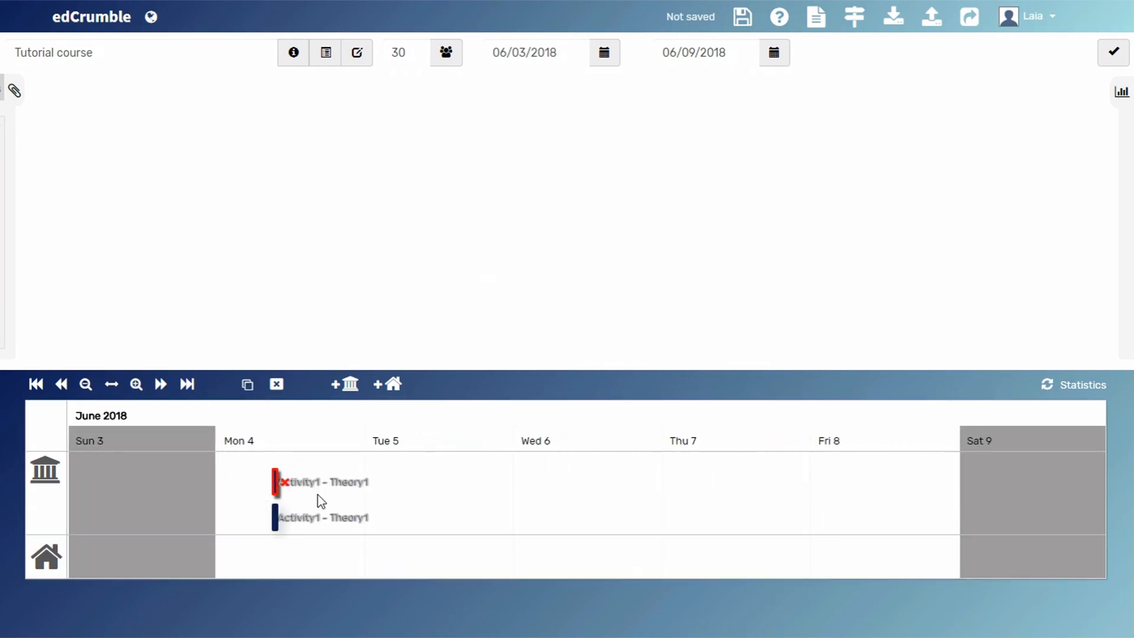
pyautogui.click(296, 519)
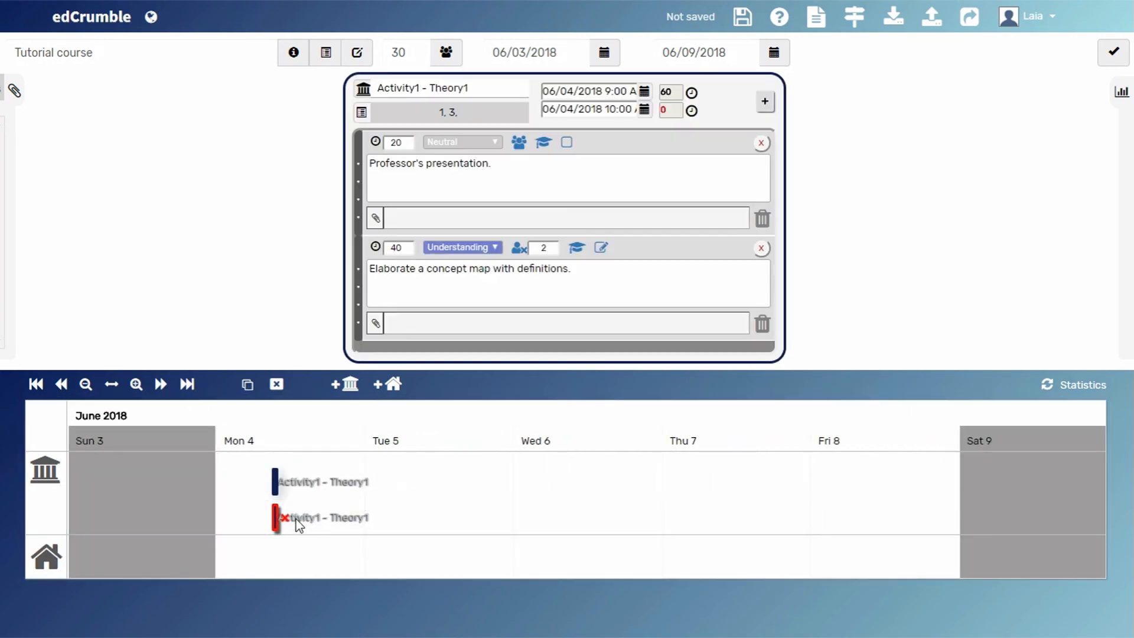
pyautogui.click(399, 523)
pyautogui.scroll(4, 398, 524)
pyautogui.moveTo(189, 519); pyautogui.dragTo(590, 483)
# - Rename the duplicated activity as "Activity2 - Theory2"
pyautogui.click(489, 81)
pyautogui.press('BackSpace')
pyautogui.write('2')
pyautogui.click(416, 90)
pyautogui.press('Delete')
pyautogui.write('2')
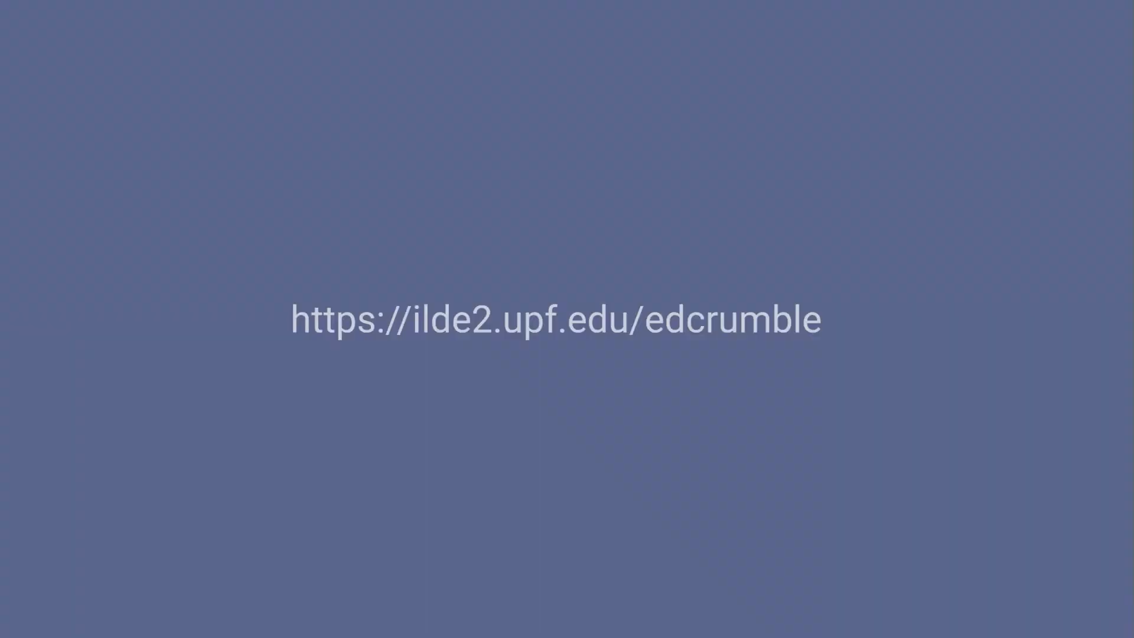